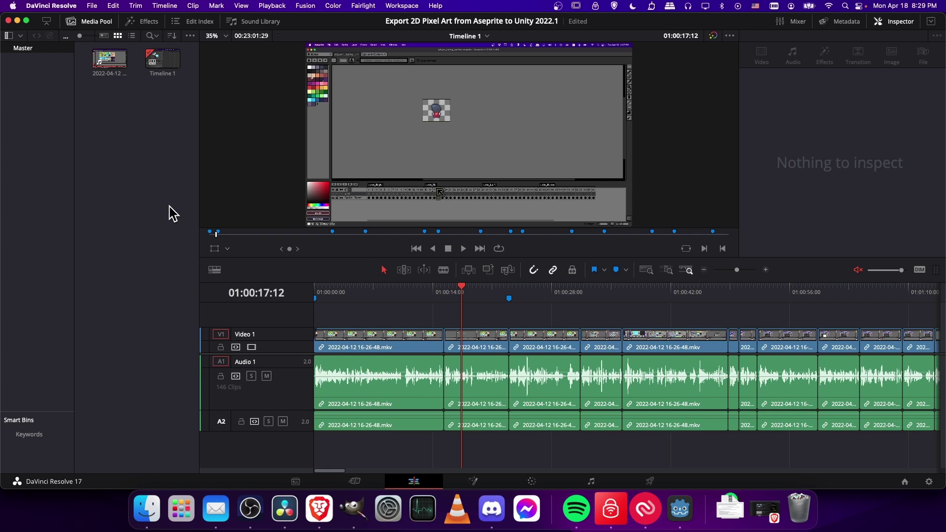
Select the first clip on Video 1 to show its Transform, Cropping and Composite properties in the Inspector
click(346, 316)
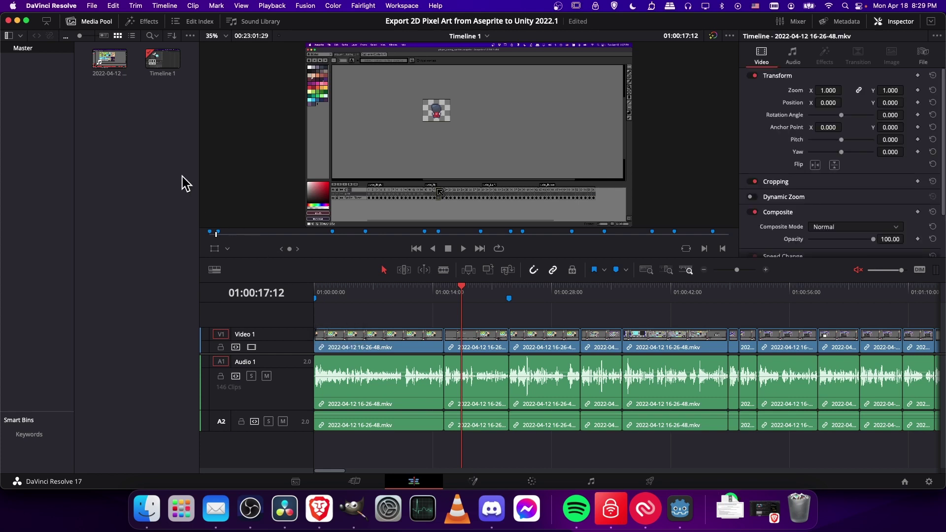
click(93, 6)
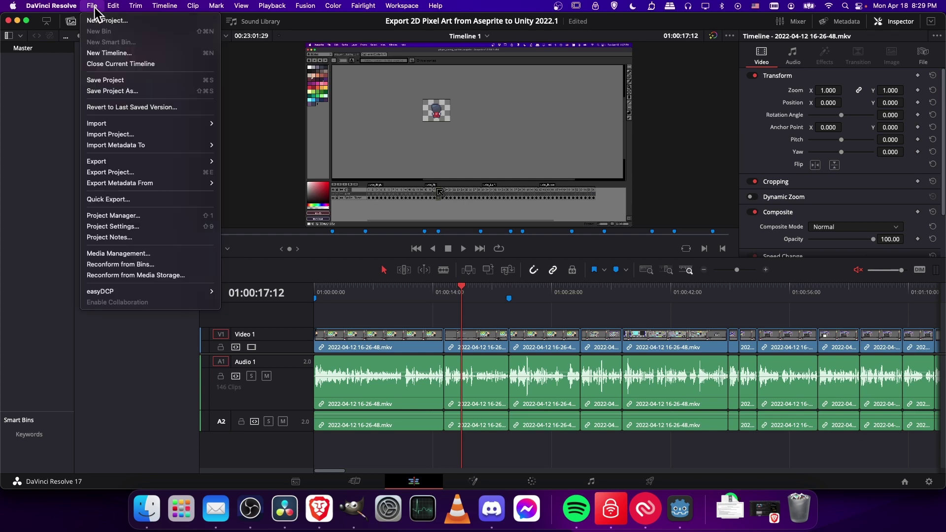
click(138, 227)
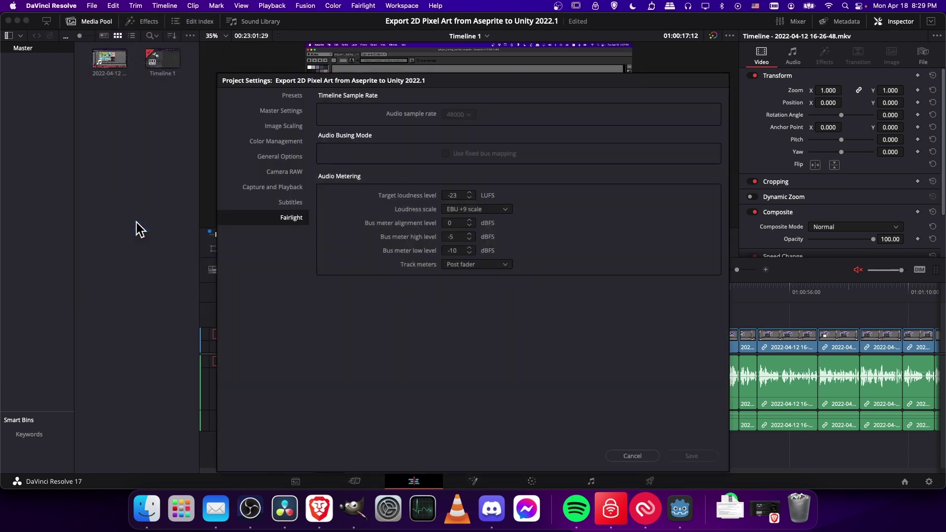
click(278, 96)
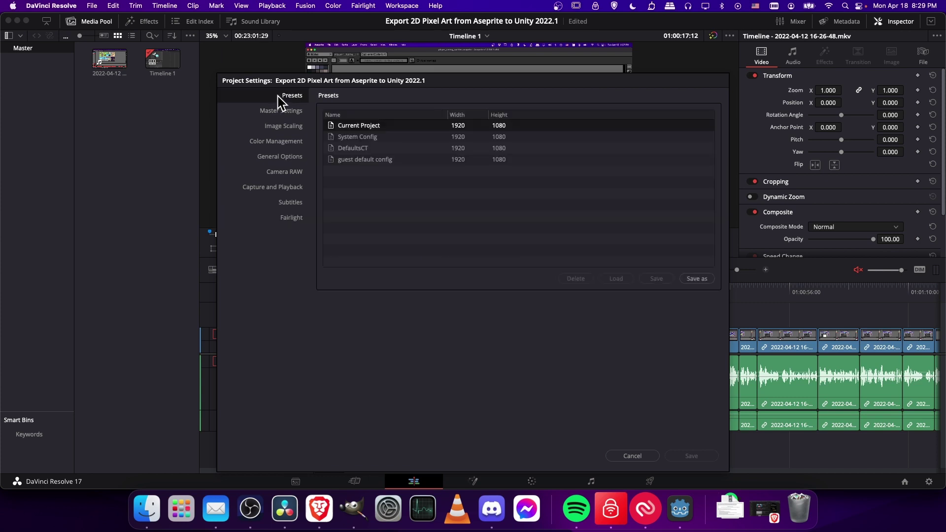
click(279, 109)
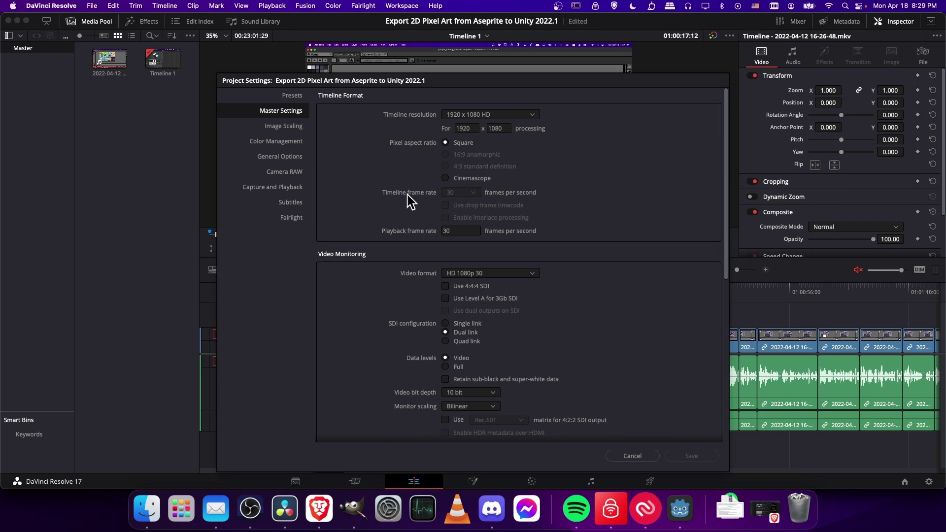
click(652, 457)
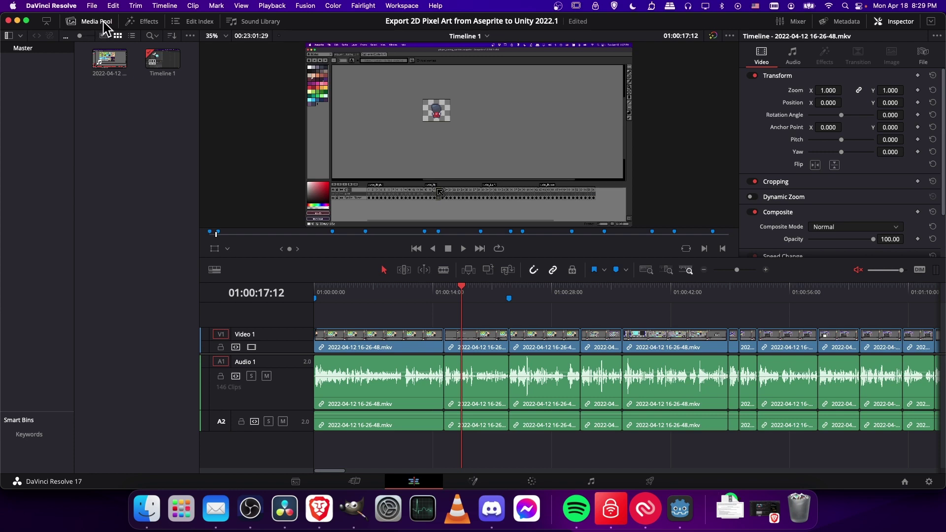
Start a new timeline from the Media Pool and name it '16 FPS Timeline'
right_click(102, 102)
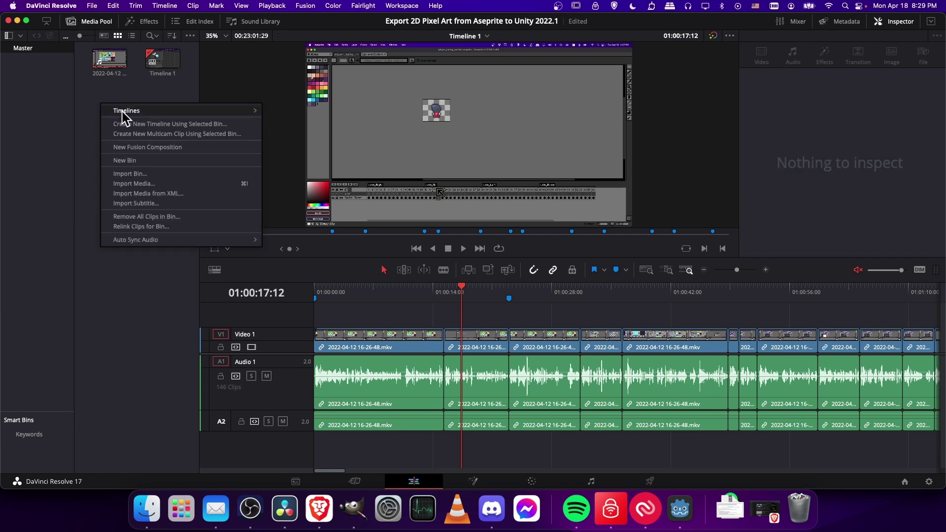
mouse_move(122, 111)
click(311, 111)
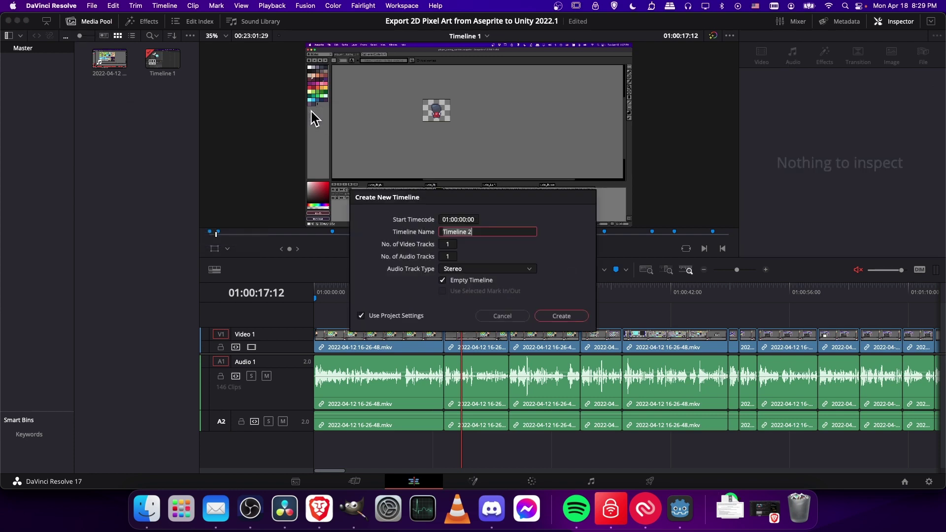
text(16 FPS Timeline)
Turn off Use Project Settings, set the timeline frame rate to 16, and create it
click(362, 316)
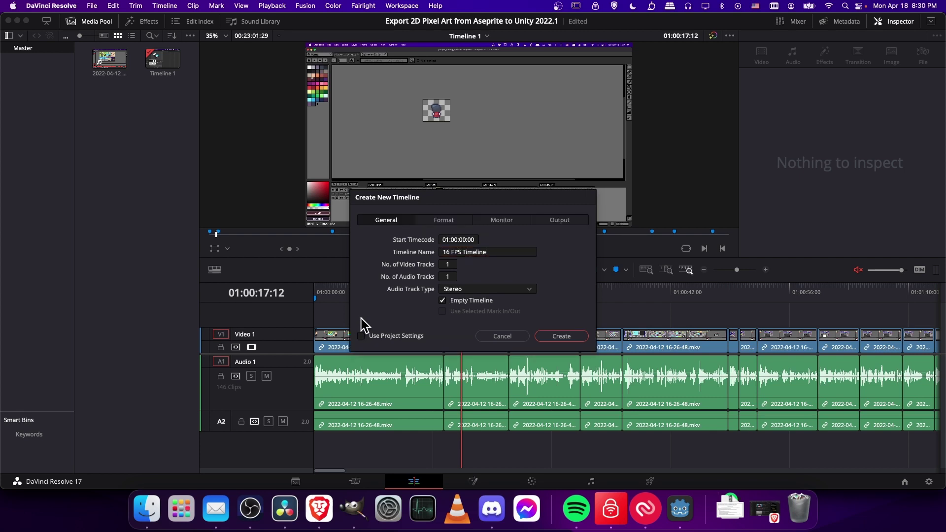
click(446, 221)
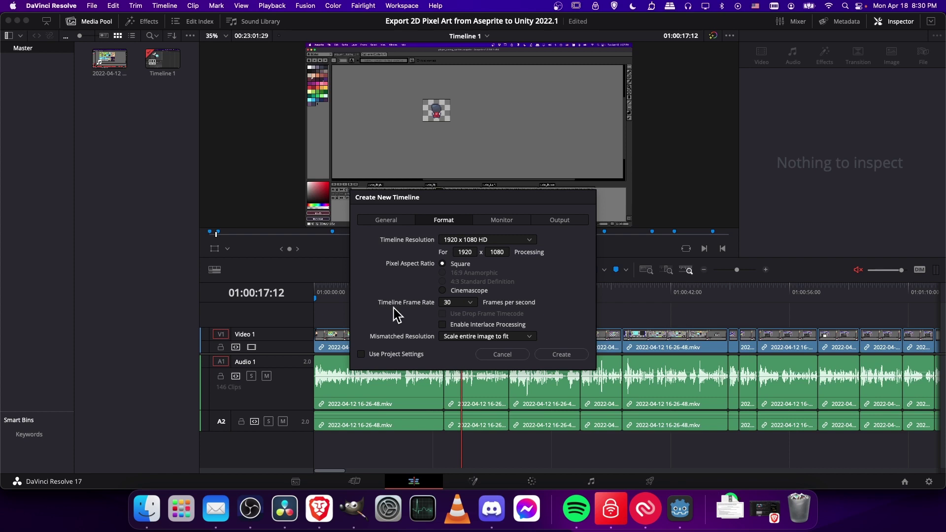
click(449, 303)
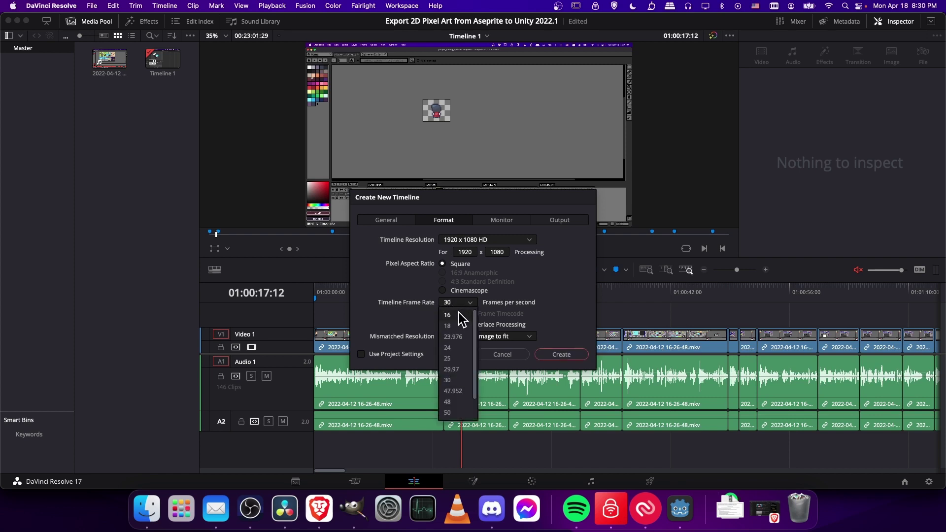
click(460, 314)
click(461, 307)
scroll(452, 407, down, 2)
scroll(454, 347, up, 2)
click(463, 315)
click(562, 355)
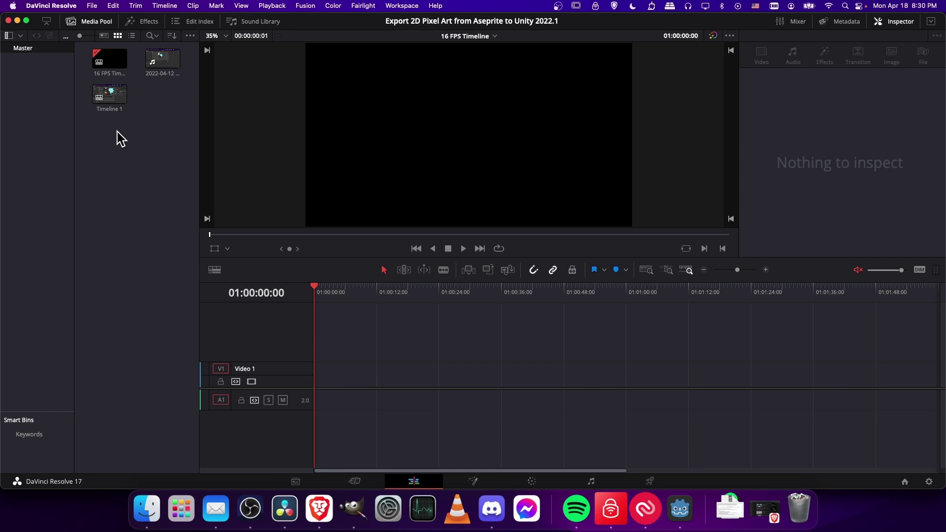
right_click(110, 97)
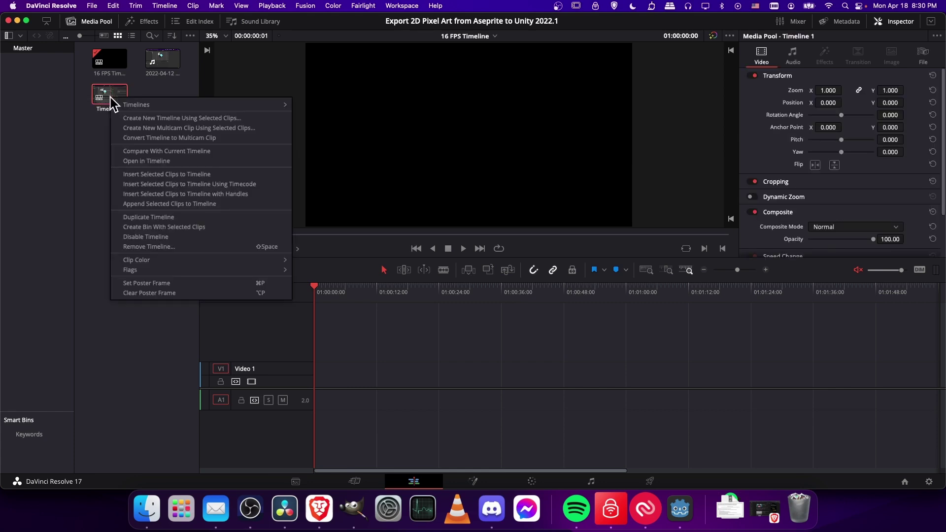
mouse_move(169, 105)
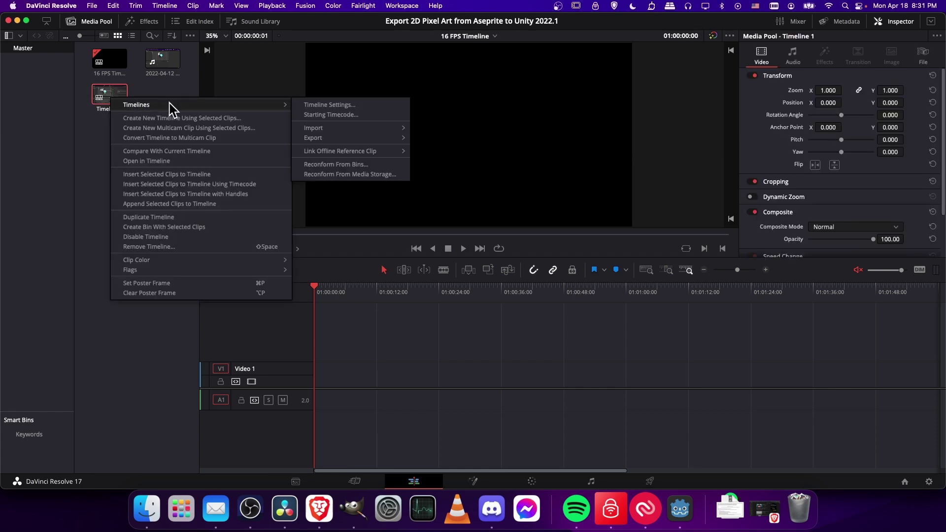
click(307, 105)
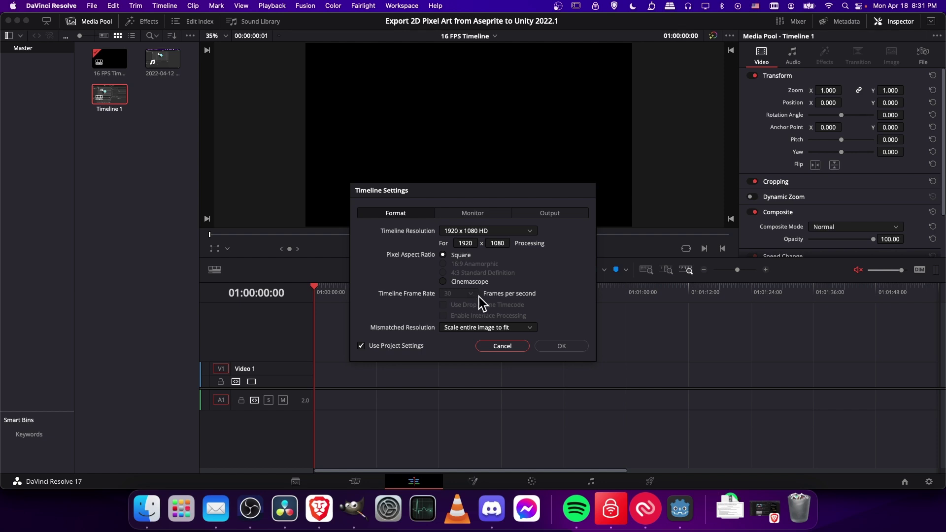
click(508, 350)
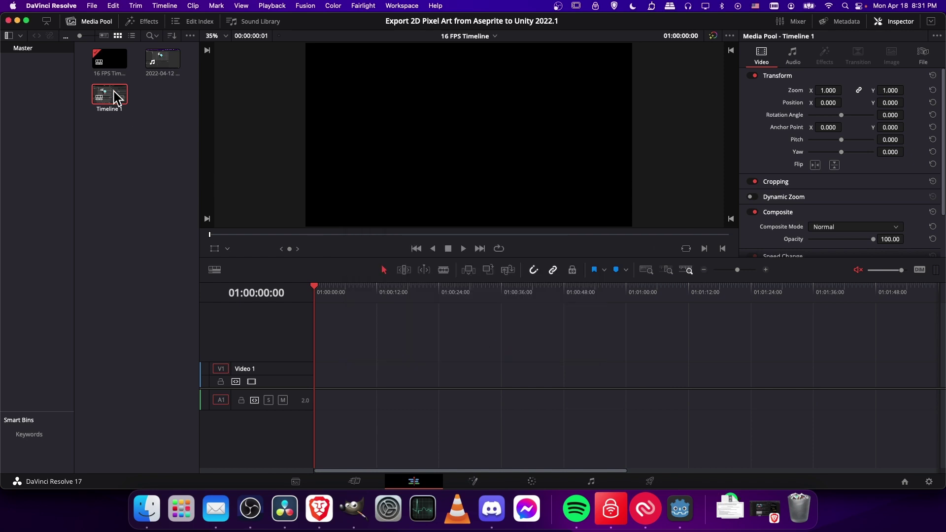
Open Timeline 1 and select all of its clips
double_click(113, 91)
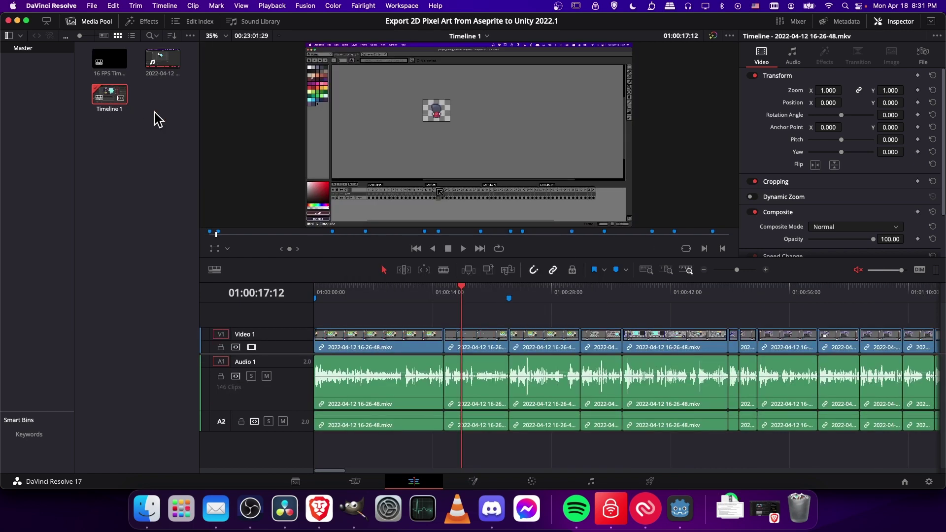
scroll(394, 313, down, 5)
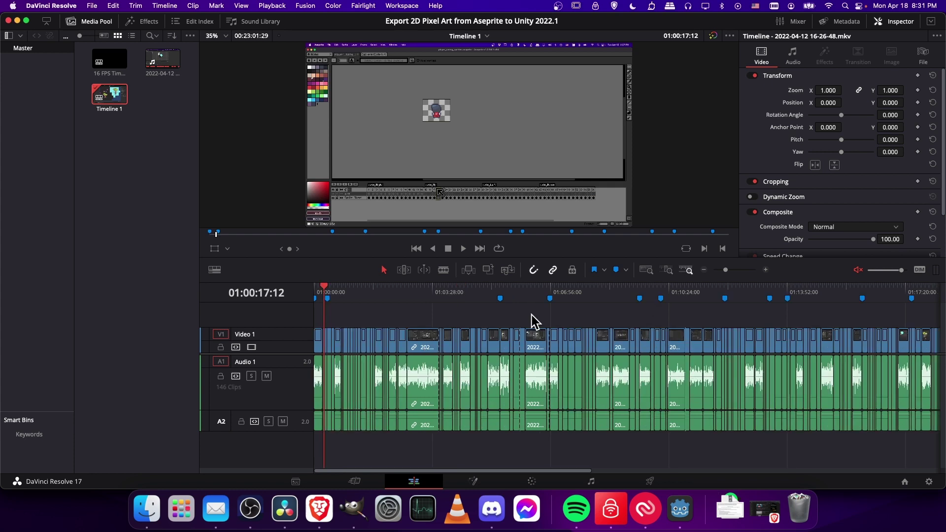
key(super+a)
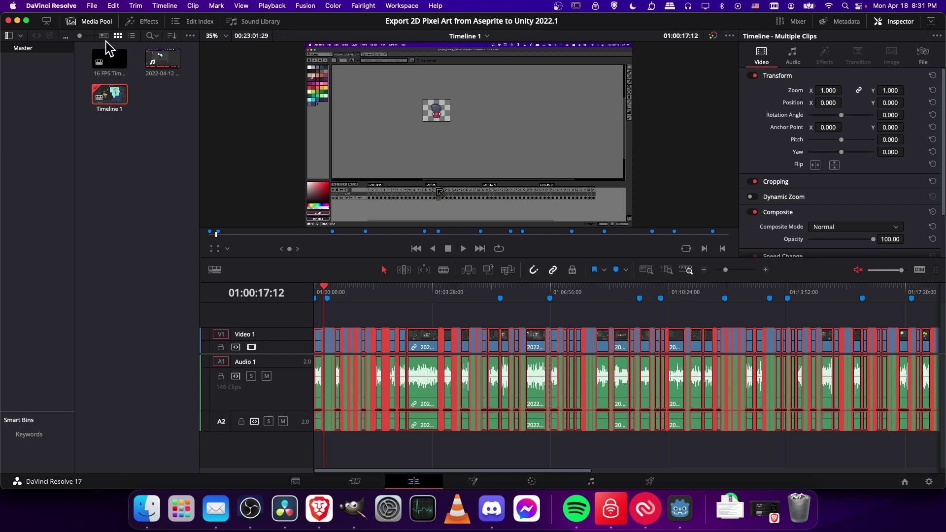
Paste the copied clips into the 16 FPS Timeline and deselect them
double_click(112, 61)
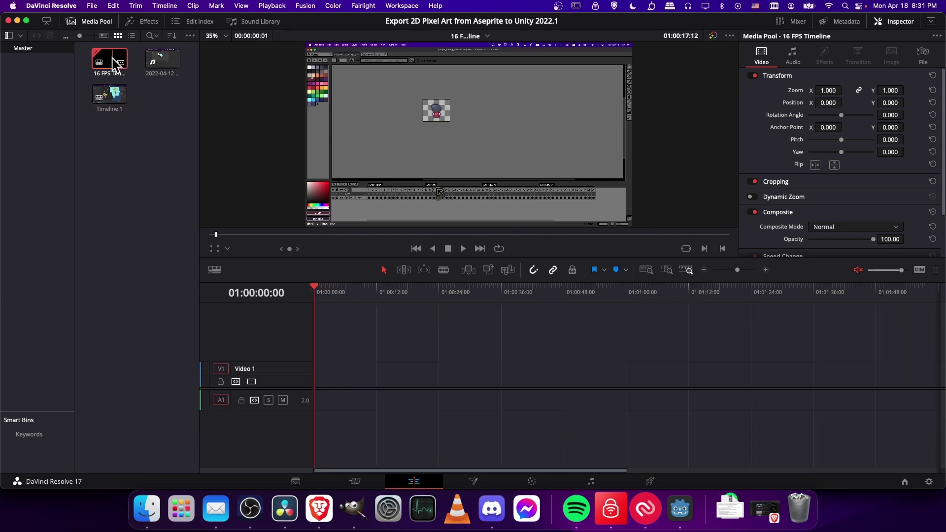
key(cmd+v)
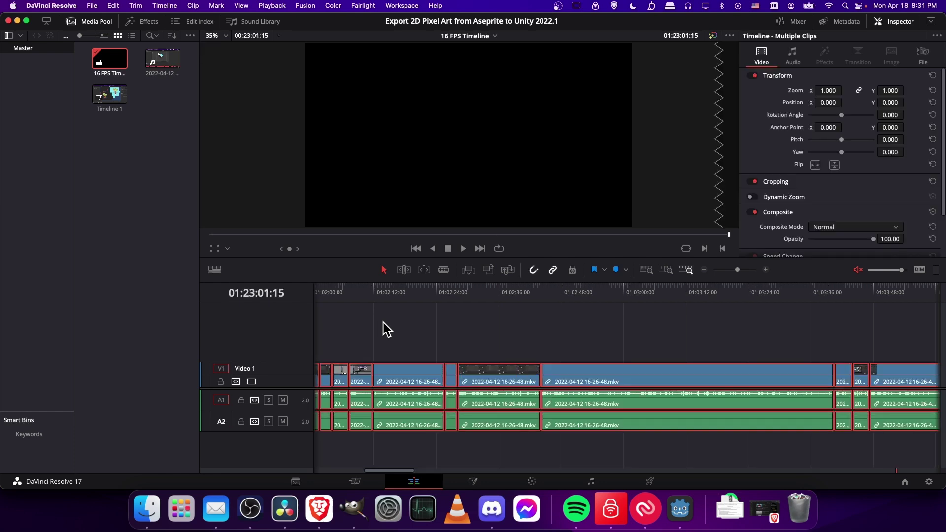
drag(745, 471, 319, 458)
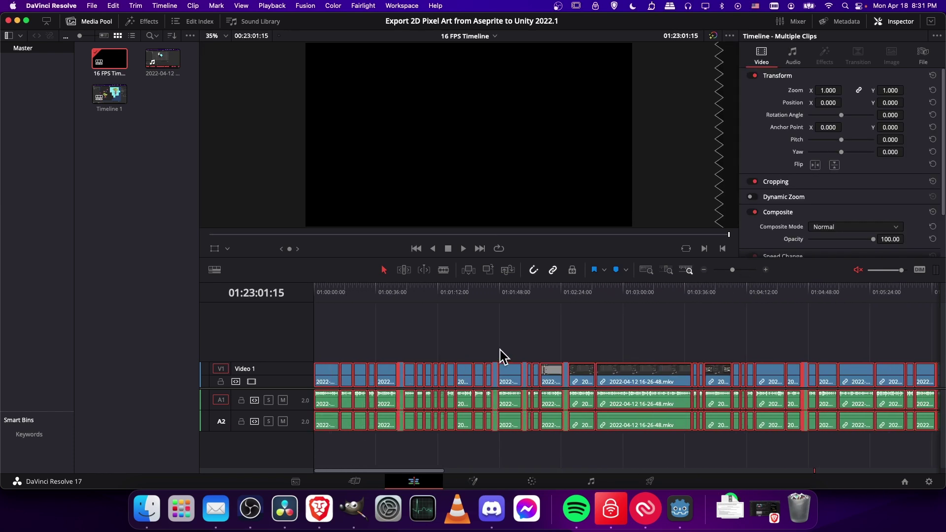
click(121, 106)
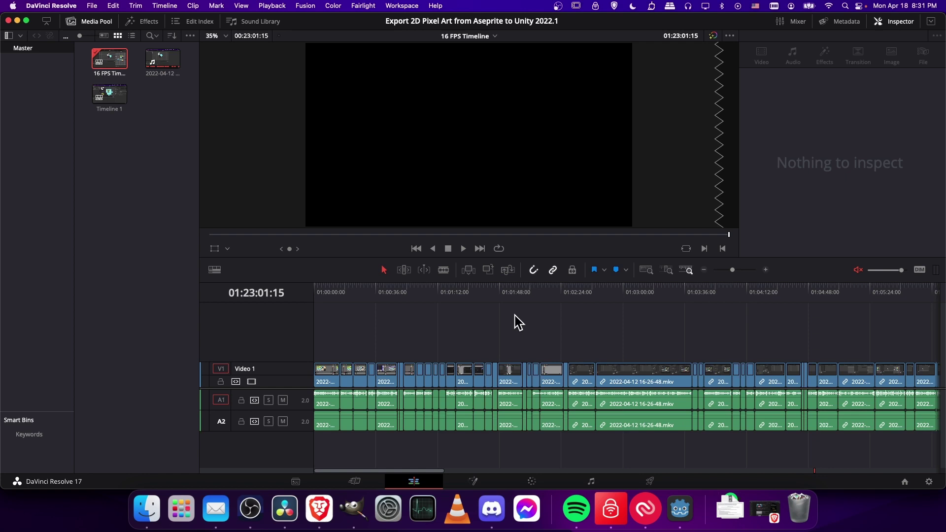
Scrub the 16 FPS Timeline to about 40 seconds and play it to 01:00:51:07
click(333, 294)
key(Home)
click(737, 269)
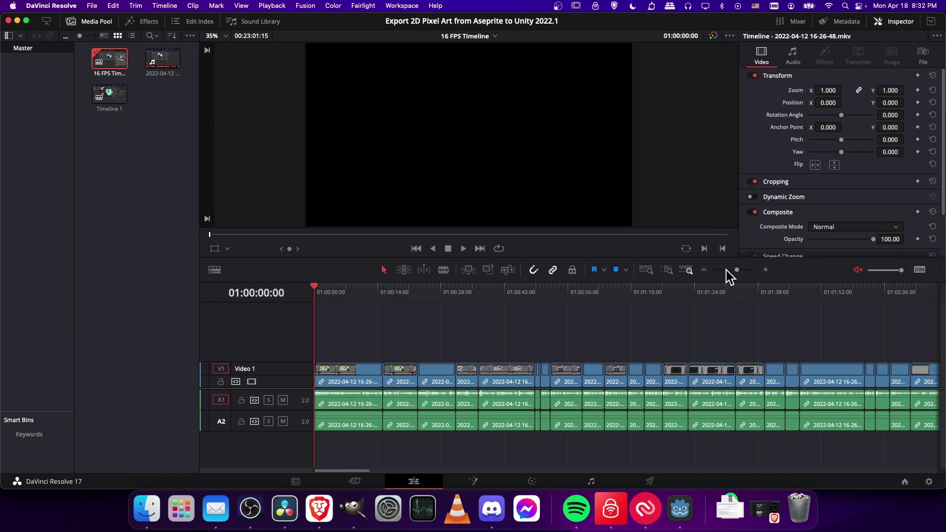
mouse_move(498, 296)
mouse_down()
mouse_move(509, 295)
mouse_move(499, 296)
mouse_up()
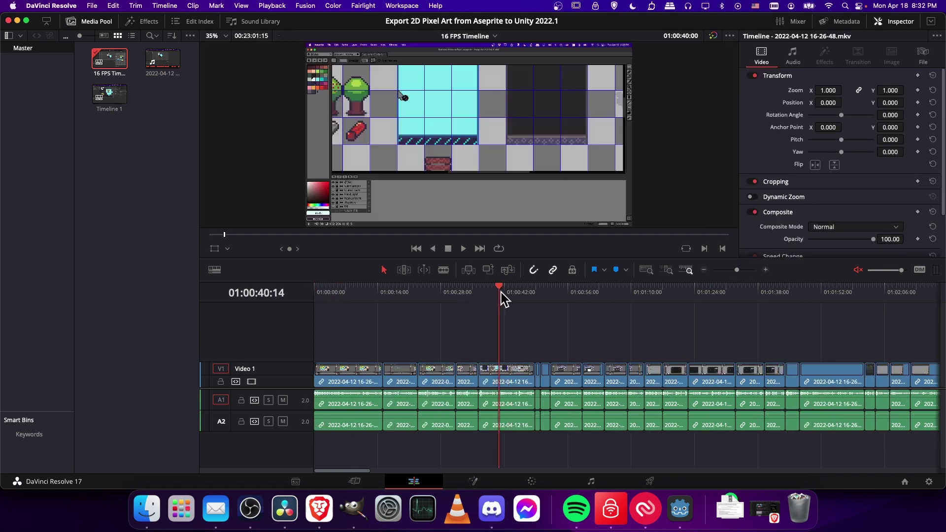
key(space)
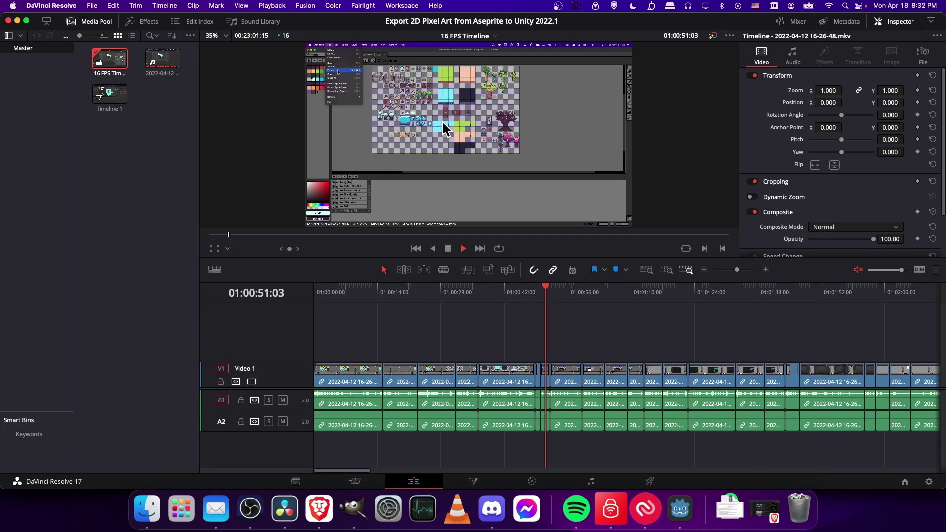
key(space)
Play Timeline 1 from about three minutes at 30 fps, then reopen the 16 FPS Timeline
double_click(110, 93)
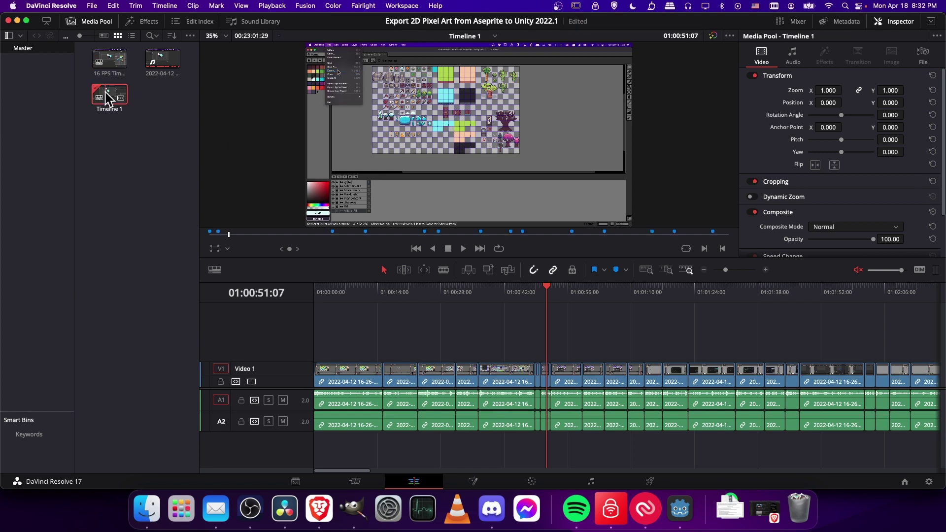
click(419, 291)
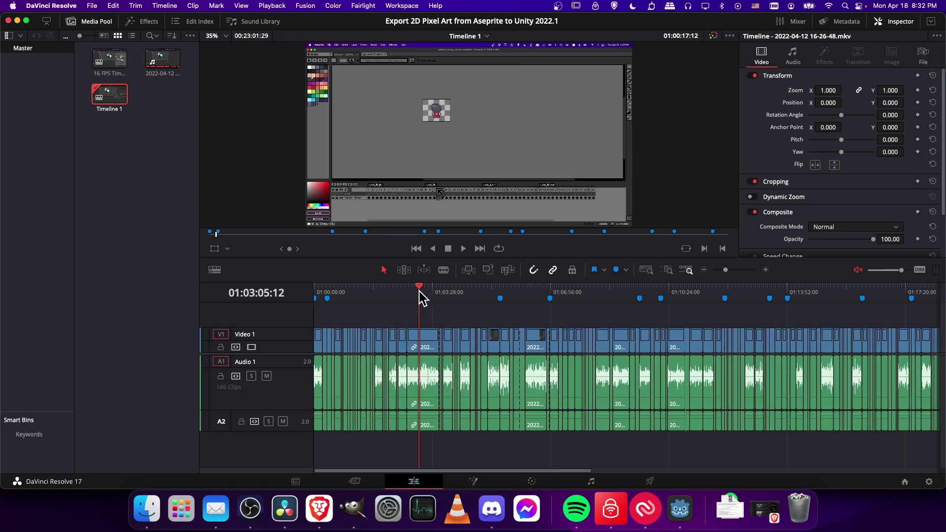
drag(727, 274, 729, 273)
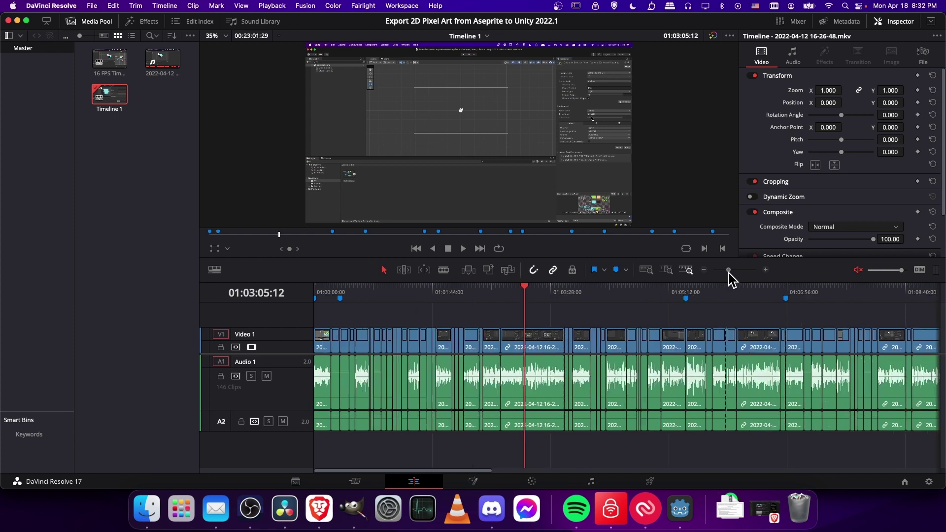
key(space)
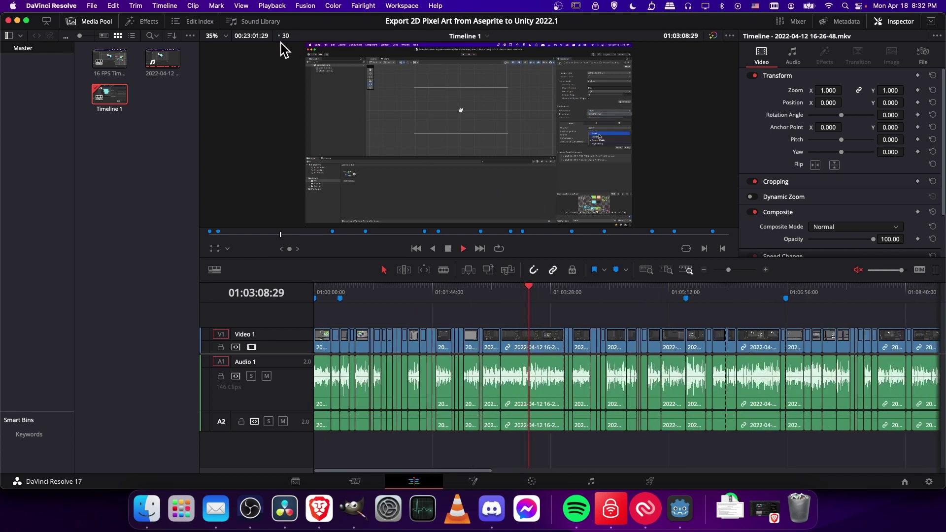
click(110, 63)
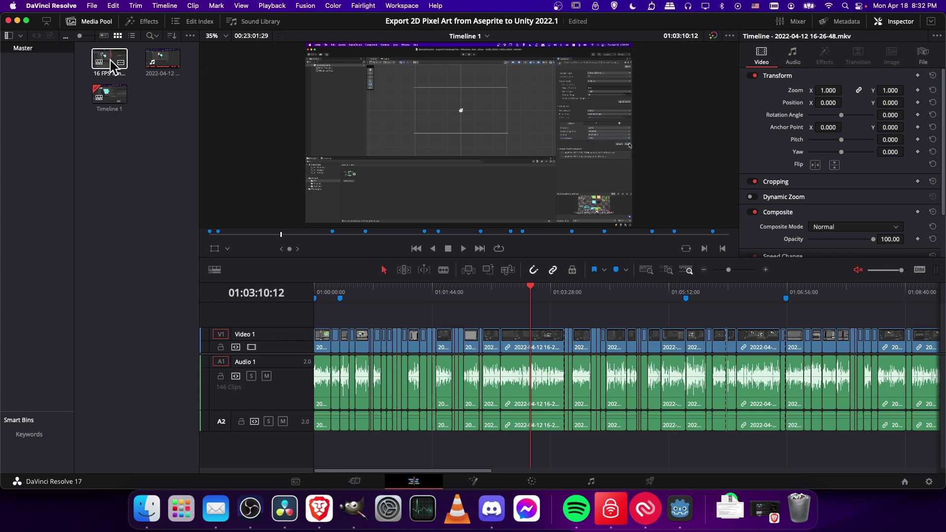
double_click(111, 61)
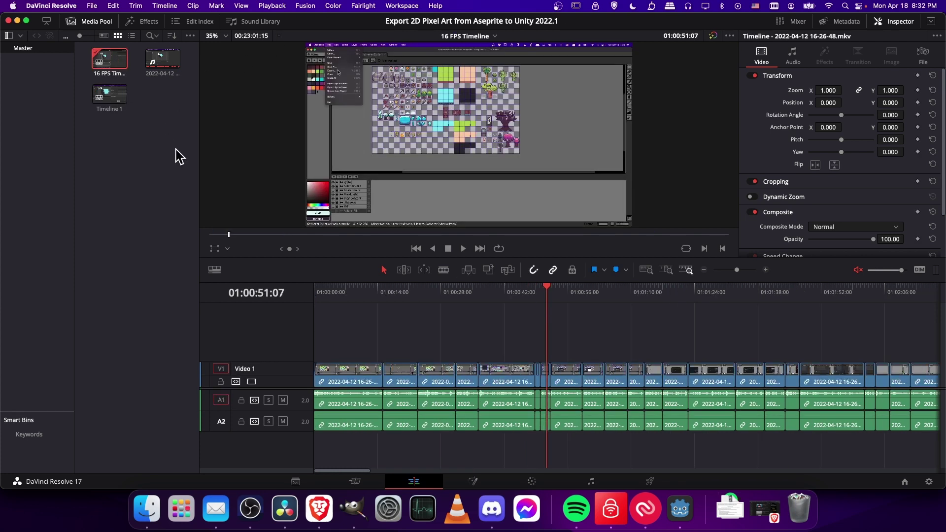